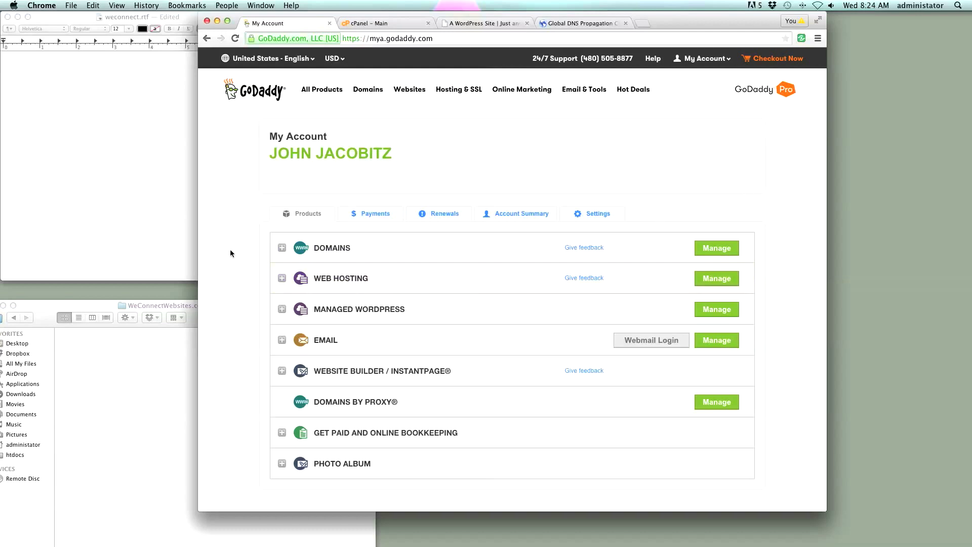
- Expand the web hosting products and open the cPanel management page for the wemovewebsites.com hosting account
{"action": "left_click", "coordinate": [282, 278]}
{"action": "scroll", "coordinate": [283, 282], "scroll_direction": "down", "scroll_amount": 5}
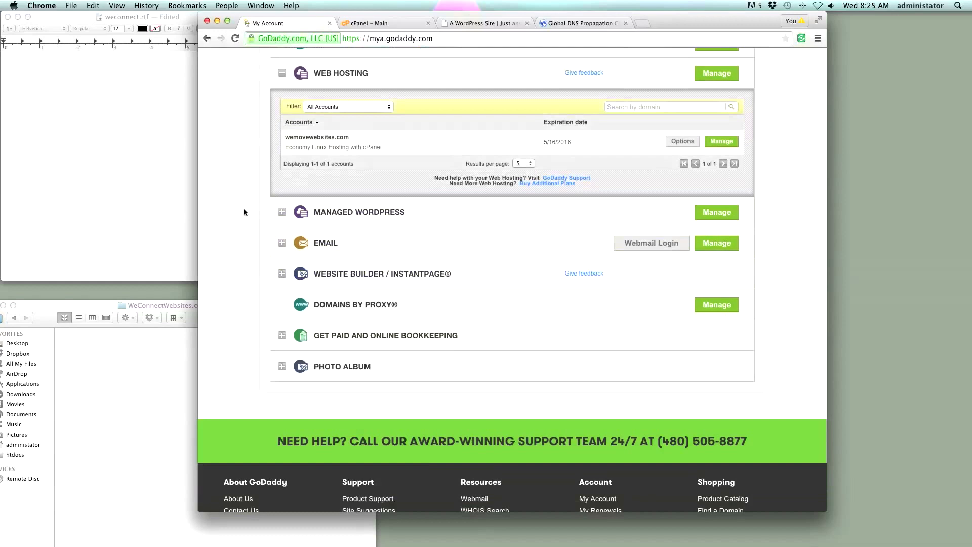
{"action": "left_click_drag", "start_coordinate": [356, 136], "coordinate": [276, 135]}
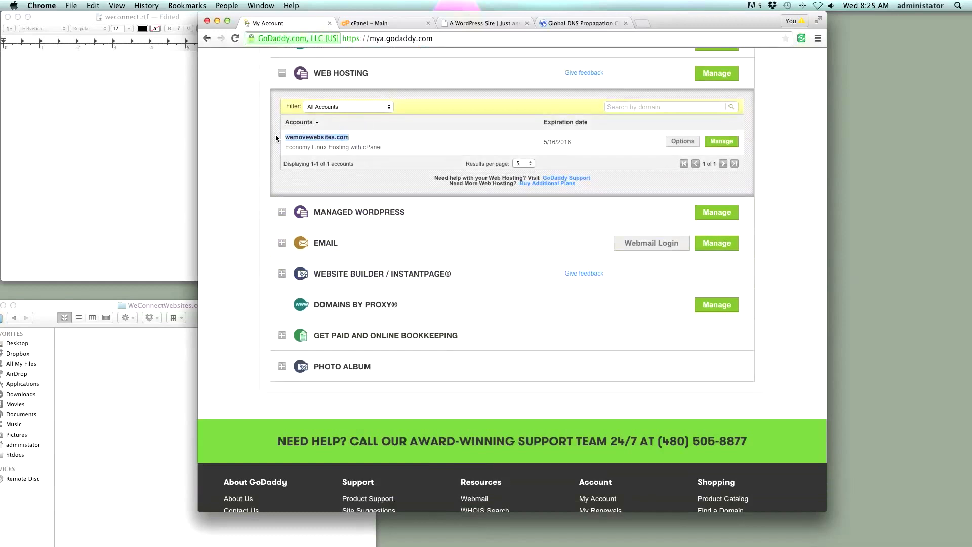
{"action": "left_click", "coordinate": [727, 146]}
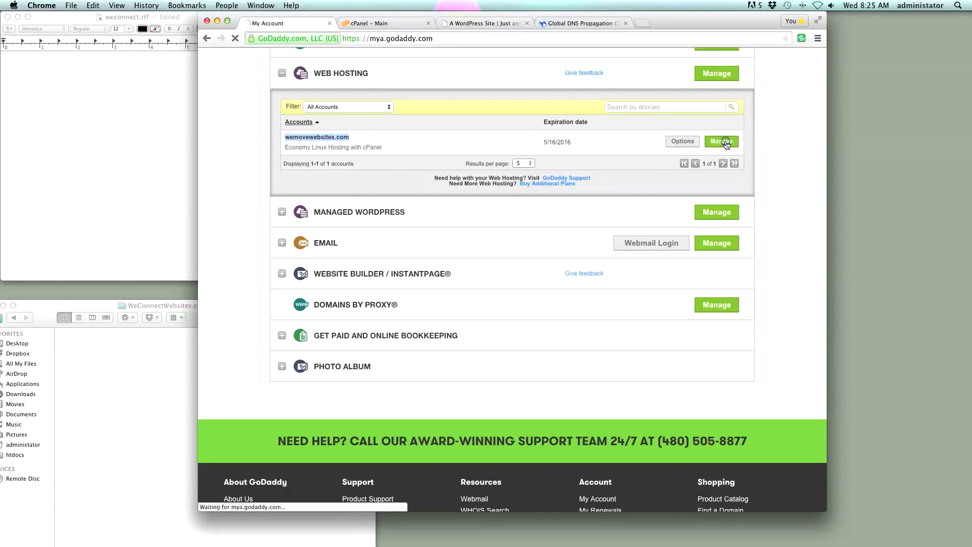
{"action": "left_click", "coordinate": [386, 24]}
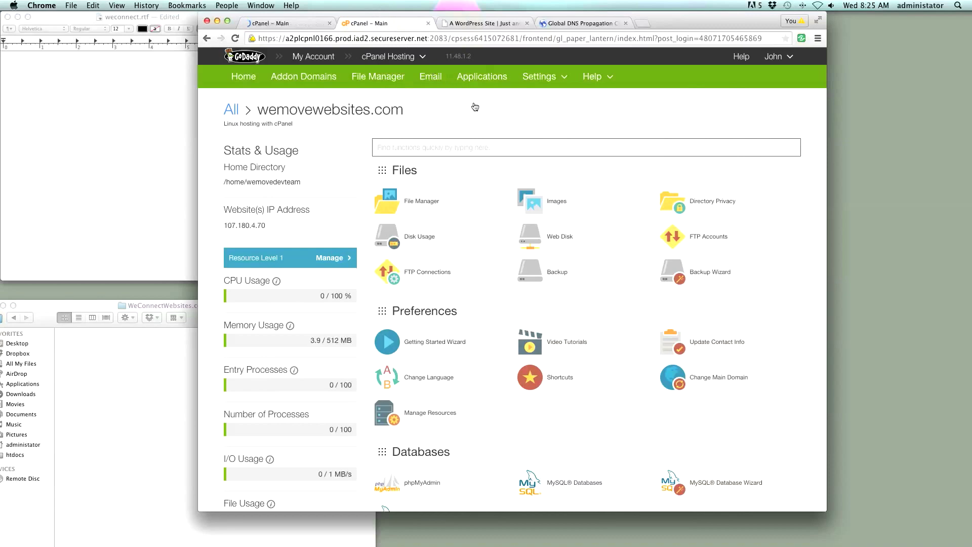
{"action": "left_click", "coordinate": [295, 23]}
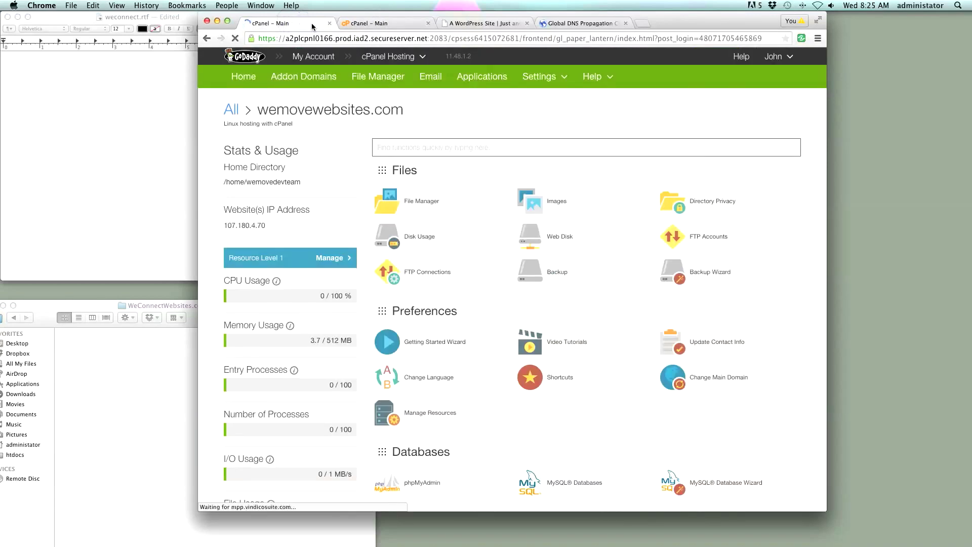
{"action": "left_click", "coordinate": [381, 25]}
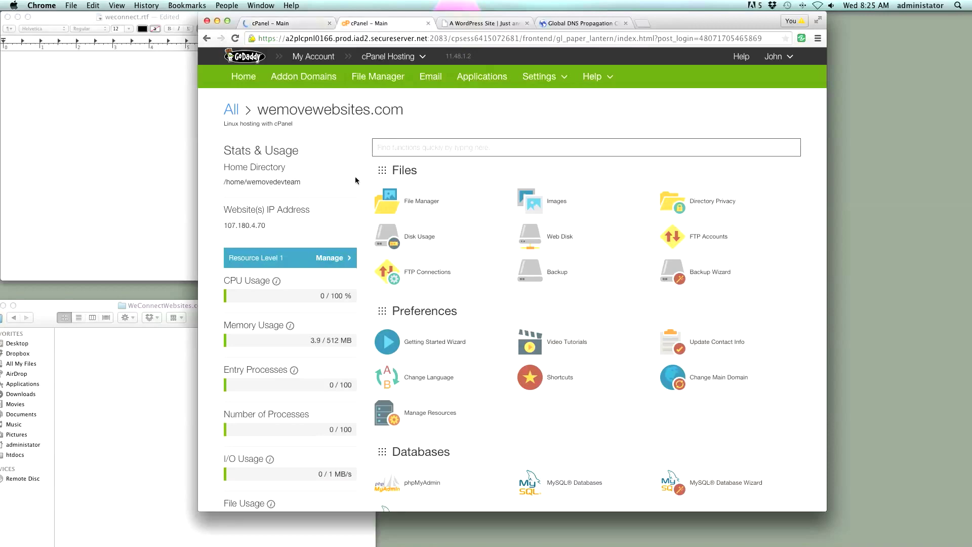
- Look through the cPanel tool sections, from Files, Preferences and Databases to Web Applications, Domains, Email, Software and Advanced
{"action": "scroll", "coordinate": [658, 244], "scroll_direction": "down", "scroll_amount": 15}
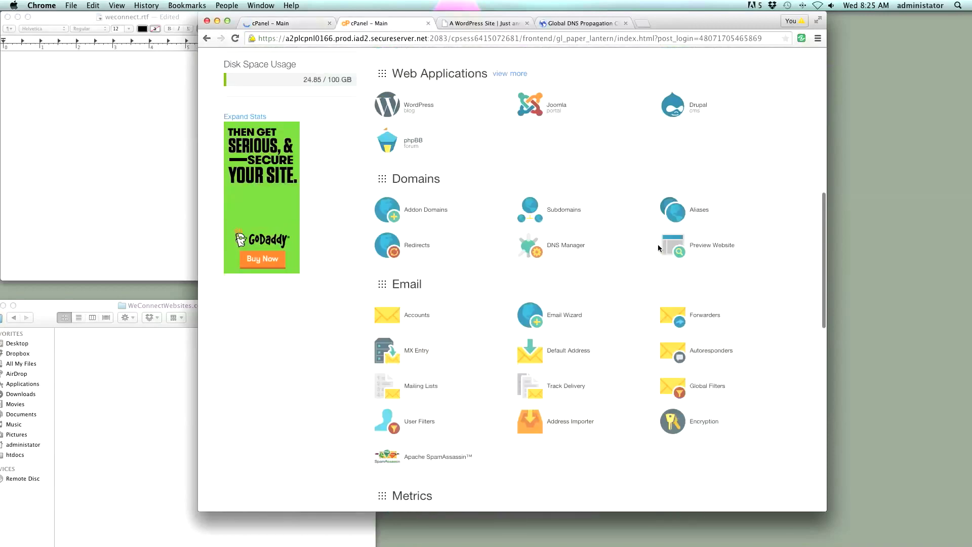
{"action": "scroll", "coordinate": [659, 248], "scroll_direction": "down", "scroll_amount": 8}
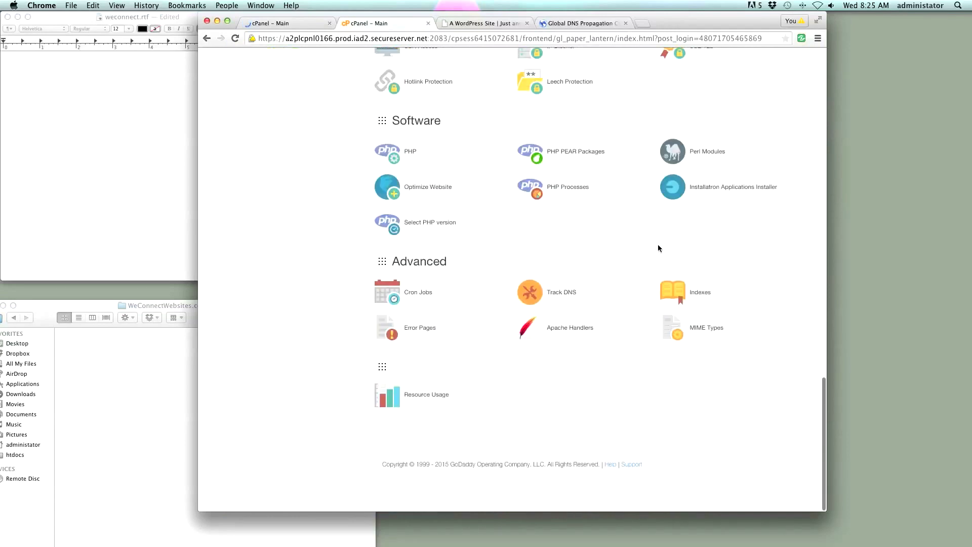
{"action": "scroll", "coordinate": [658, 248], "scroll_direction": "up", "scroll_amount": 6}
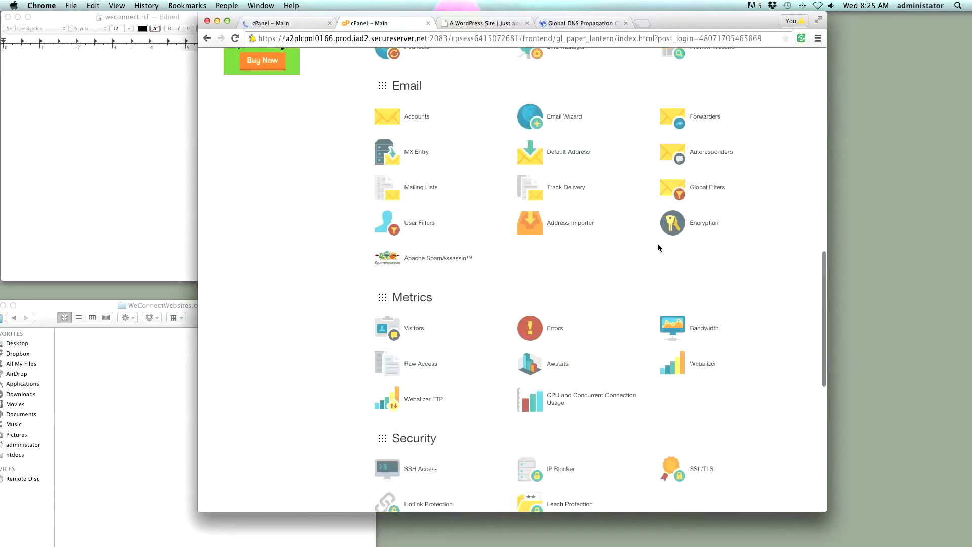
{"action": "scroll", "coordinate": [658, 247], "scroll_direction": "up", "scroll_amount": 4}
{"action": "scroll", "coordinate": [658, 244], "scroll_direction": "up", "scroll_amount": 4}
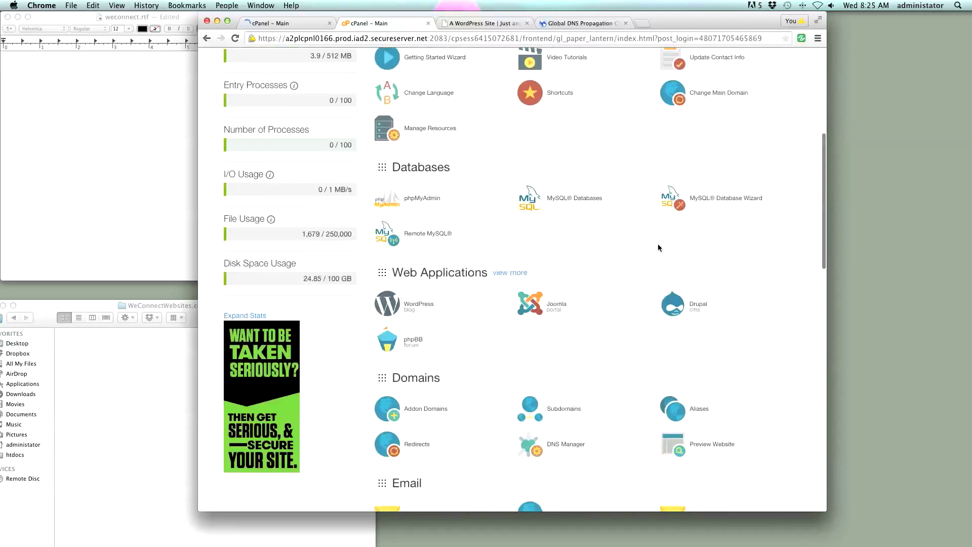
{"action": "left_click_drag", "start_coordinate": [441, 310], "coordinate": [416, 301]}
{"action": "scroll", "coordinate": [569, 248], "scroll_direction": "up", "scroll_amount": 6}
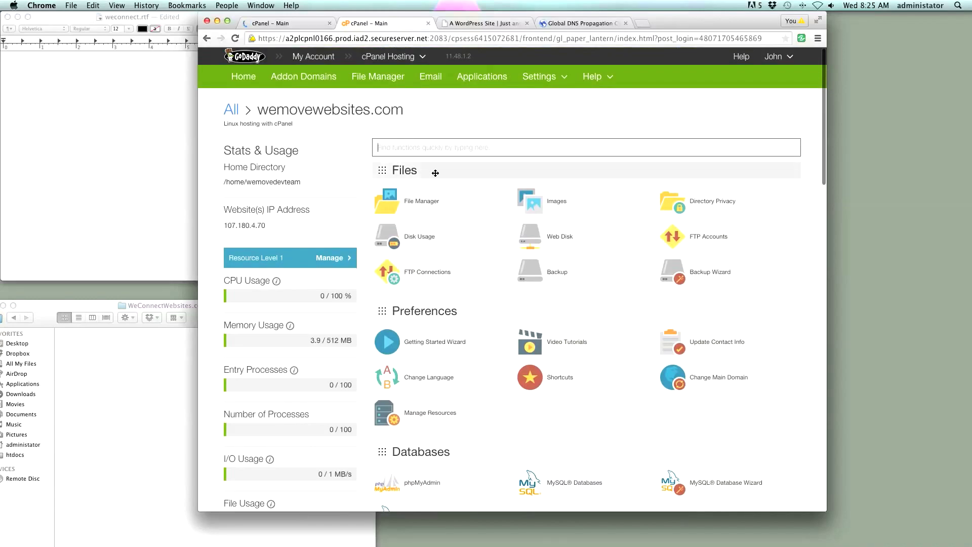
{"action": "left_click_drag", "start_coordinate": [433, 172], "coordinate": [429, 325]}
{"action": "left_click_drag", "start_coordinate": [483, 455], "coordinate": [462, 211]}
{"action": "mouse_move", "coordinate": [485, 271]}
{"action": "left_mouse_down"}
{"action": "mouse_move", "coordinate": [486, 178]}
{"action": "mouse_move", "coordinate": [489, 260]}
{"action": "left_mouse_up"}
{"action": "left_click_drag", "start_coordinate": [467, 414], "coordinate": [469, 199]}
{"action": "left_click", "coordinate": [505, 114]}
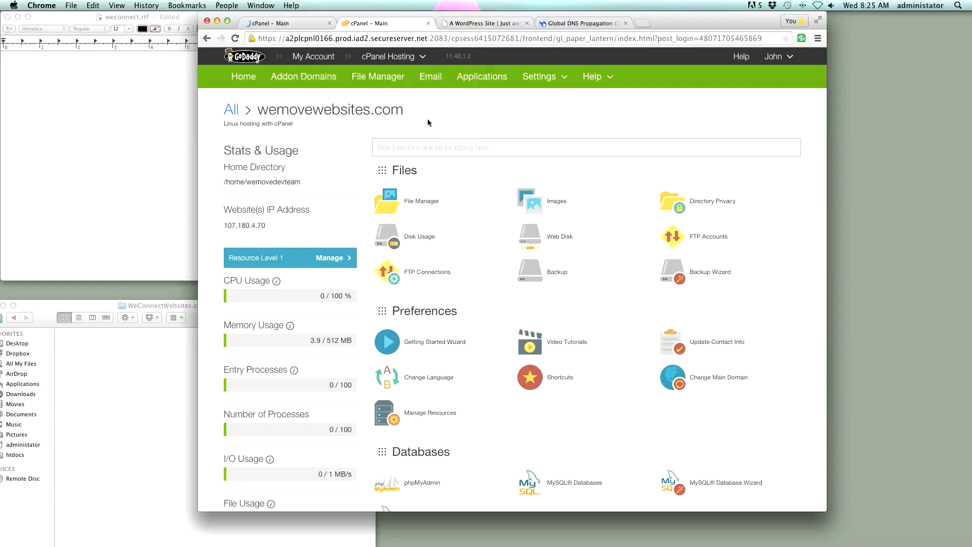
- Check the account's primary domain name in cPanel and view the live WordPress site at wemovewebsites.com
{"action": "left_click_drag", "start_coordinate": [416, 112], "coordinate": [259, 110]}
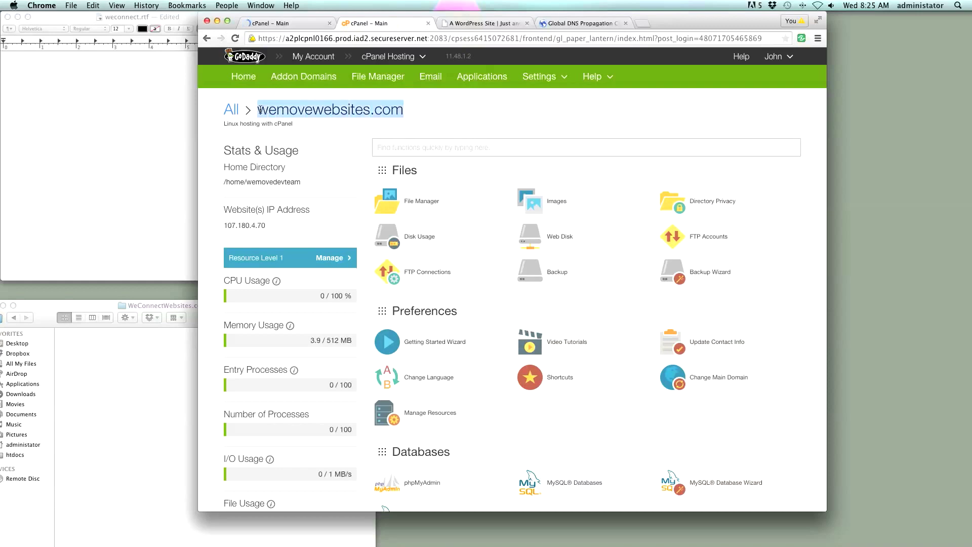
{"action": "left_click", "coordinate": [428, 105]}
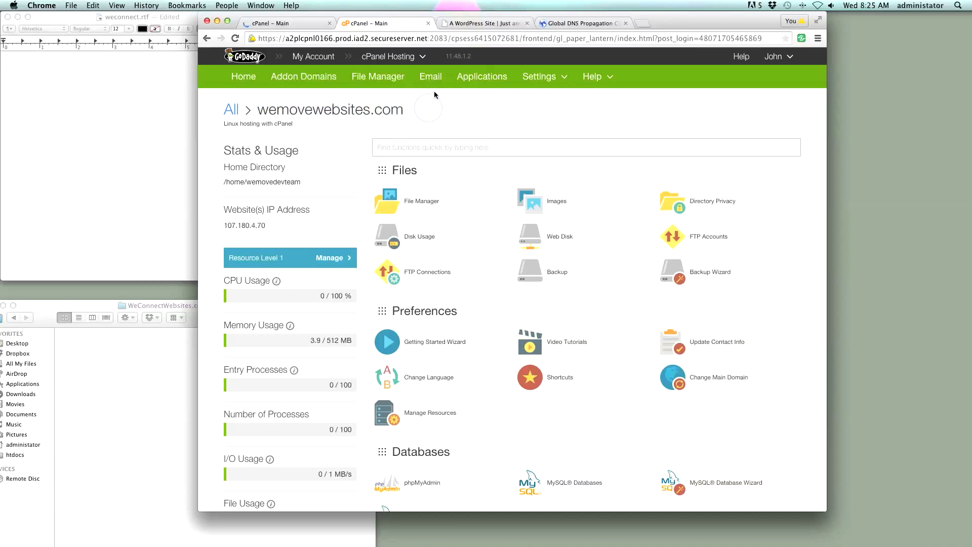
{"action": "left_click", "coordinate": [457, 23]}
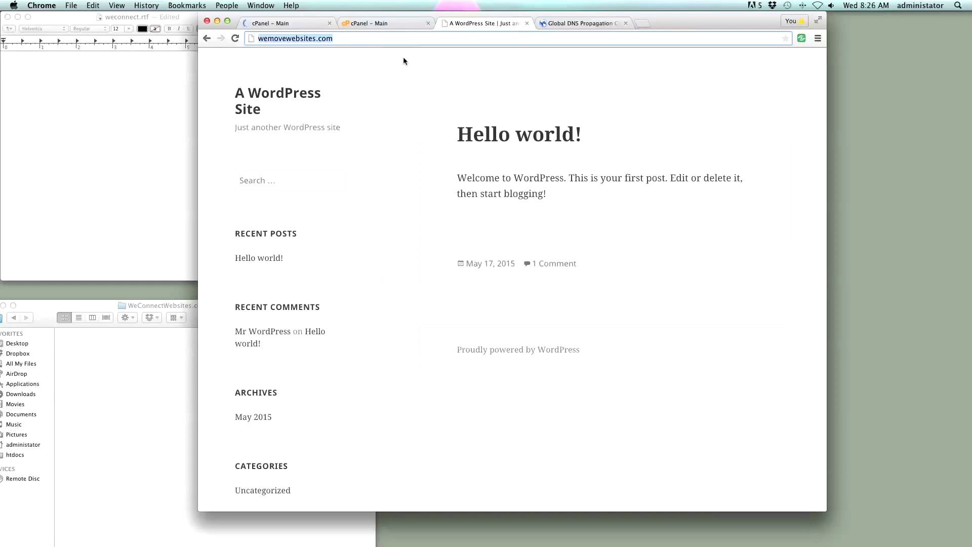
{"action": "scroll", "coordinate": [429, 95], "scroll_direction": "down", "scroll_amount": 3}
{"action": "scroll", "coordinate": [429, 96], "scroll_direction": "up", "scroll_amount": 5}
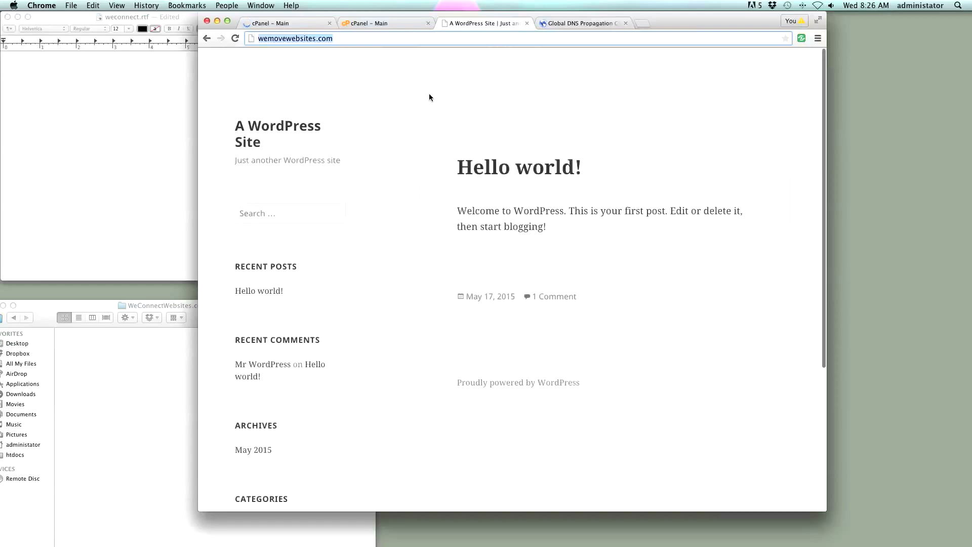
- Compare the IP address in the whatsmydns.net propagation results for wemovewebsites.com with the website IP address in cPanel
{"action": "left_click", "coordinate": [558, 24]}
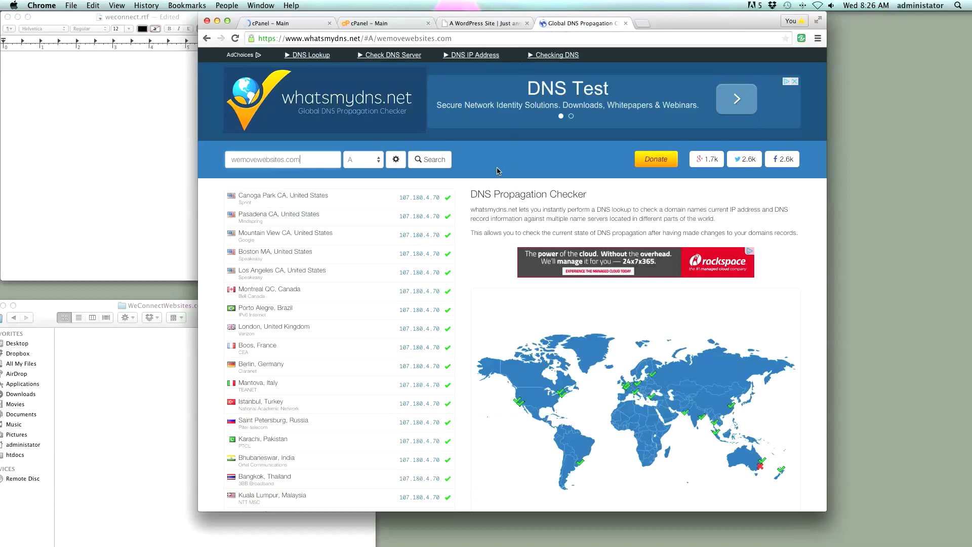
{"action": "left_click_drag", "start_coordinate": [441, 198], "coordinate": [399, 198]}
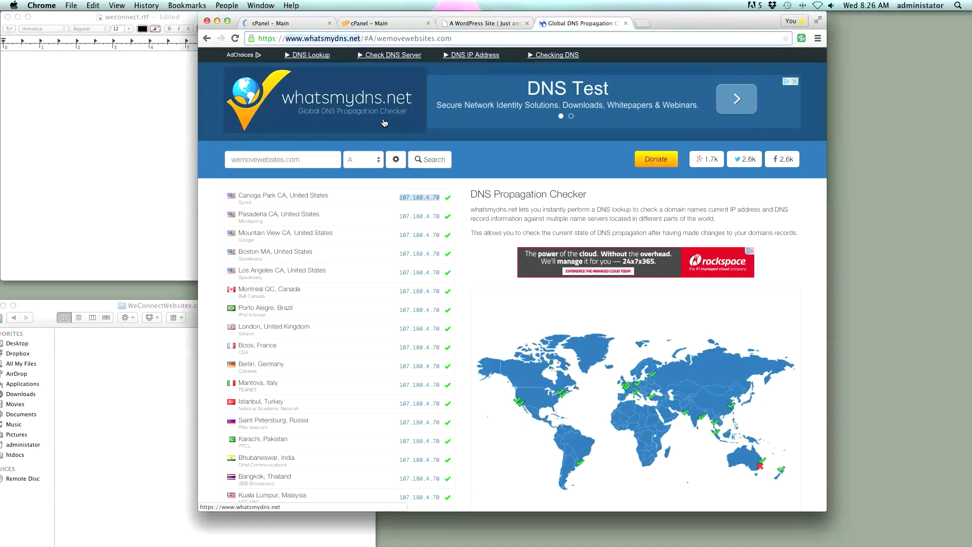
{"action": "left_click", "coordinate": [441, 198]}
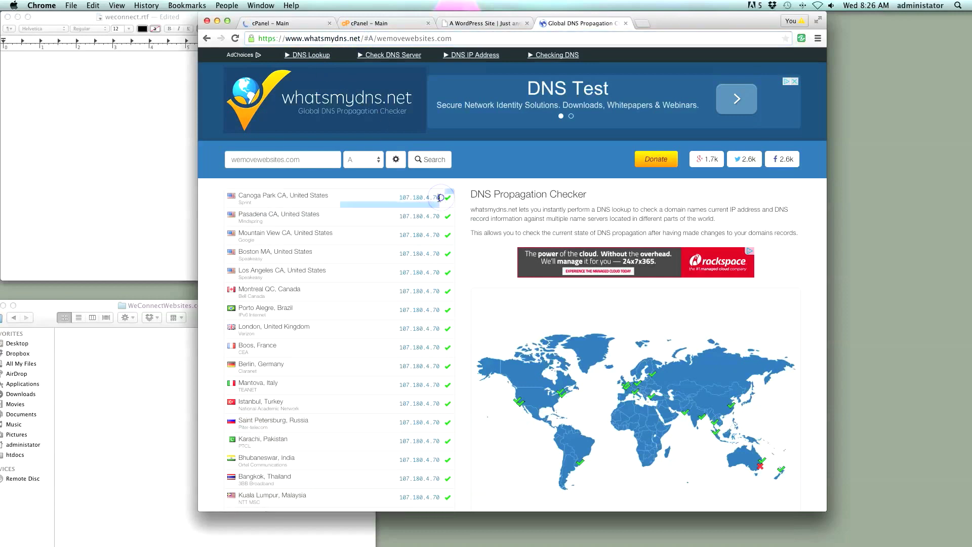
{"action": "left_click_drag", "start_coordinate": [441, 198], "coordinate": [399, 198]}
{"action": "left_click", "coordinate": [373, 24]}
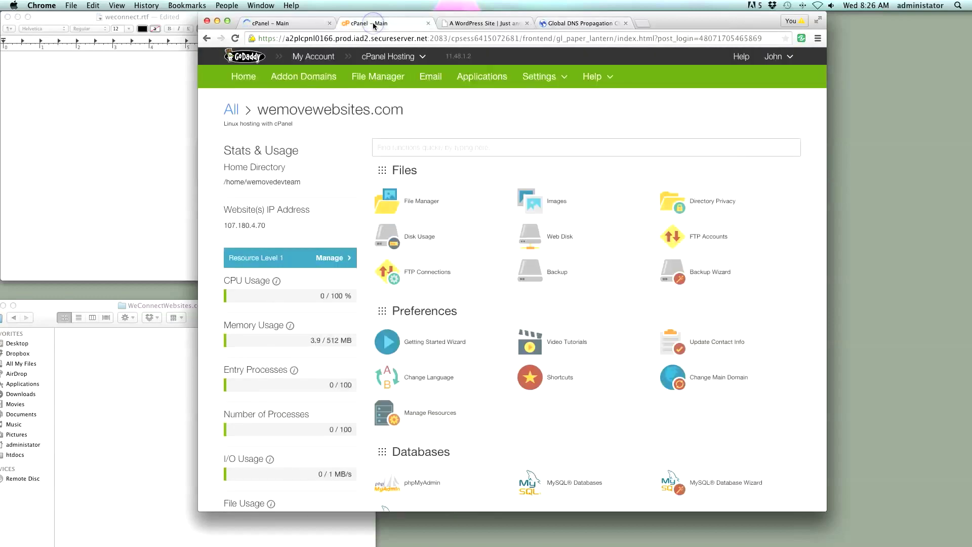
{"action": "left_click_drag", "start_coordinate": [272, 223], "coordinate": [224, 223]}
{"action": "left_click", "coordinate": [309, 237]}
- Open the Change Main Domain settings from the cPanel preferences and close the duplicate cPanel page
{"action": "scroll", "coordinate": [557, 172], "scroll_direction": "down", "scroll_amount": 3}
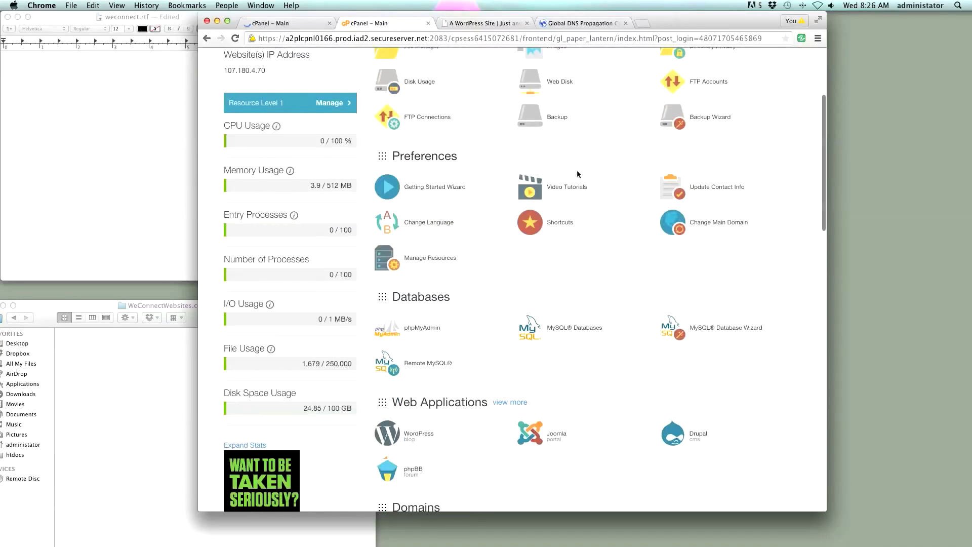
{"action": "scroll", "coordinate": [543, 149], "scroll_direction": "up", "scroll_amount": 4}
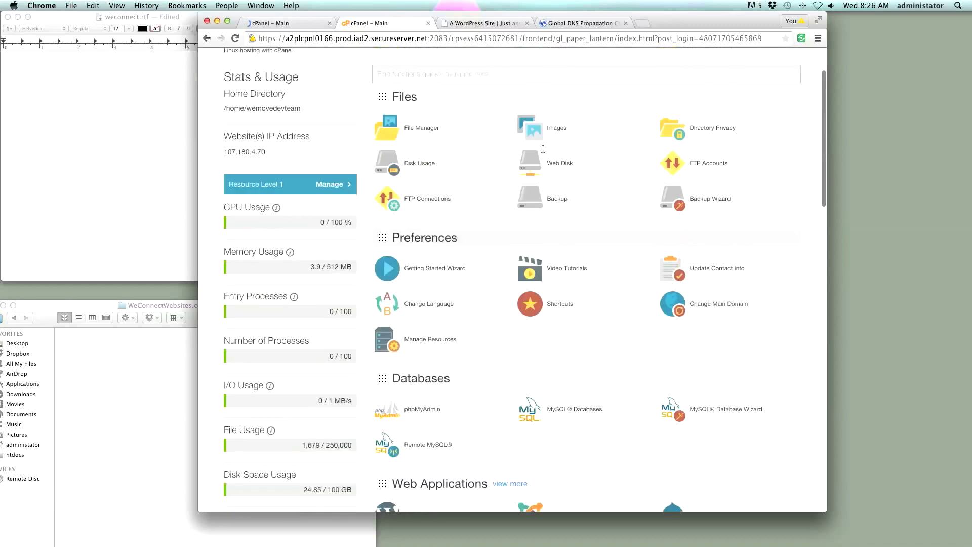
{"action": "scroll", "coordinate": [543, 150], "scroll_direction": "down", "scroll_amount": 6}
{"action": "scroll", "coordinate": [580, 170], "scroll_direction": "up", "scroll_amount": 3}
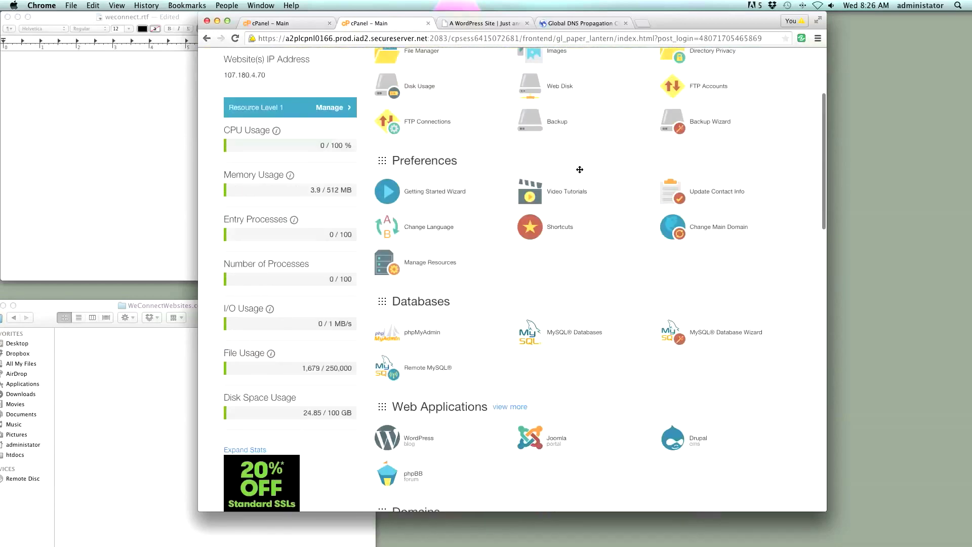
{"action": "left_click", "coordinate": [678, 226]}
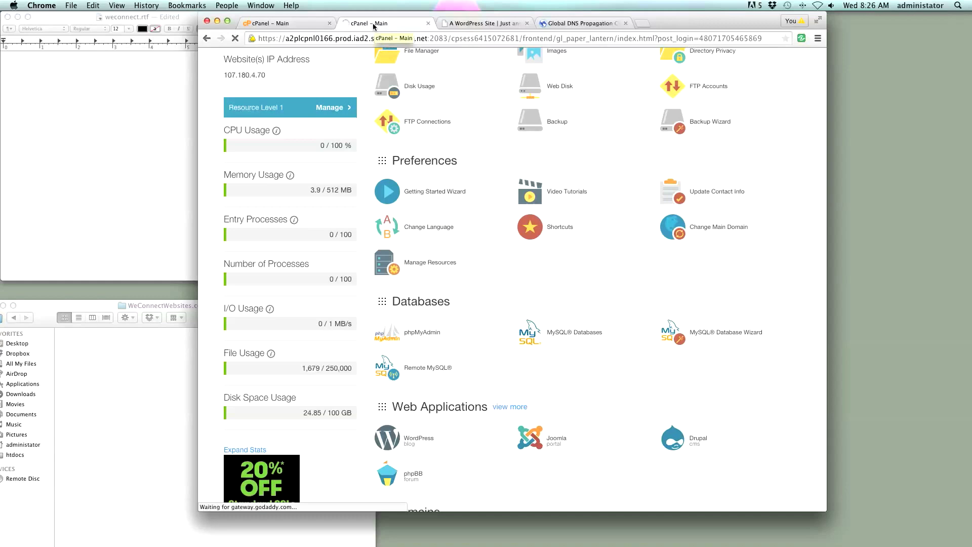
{"action": "left_click", "coordinate": [329, 24]}
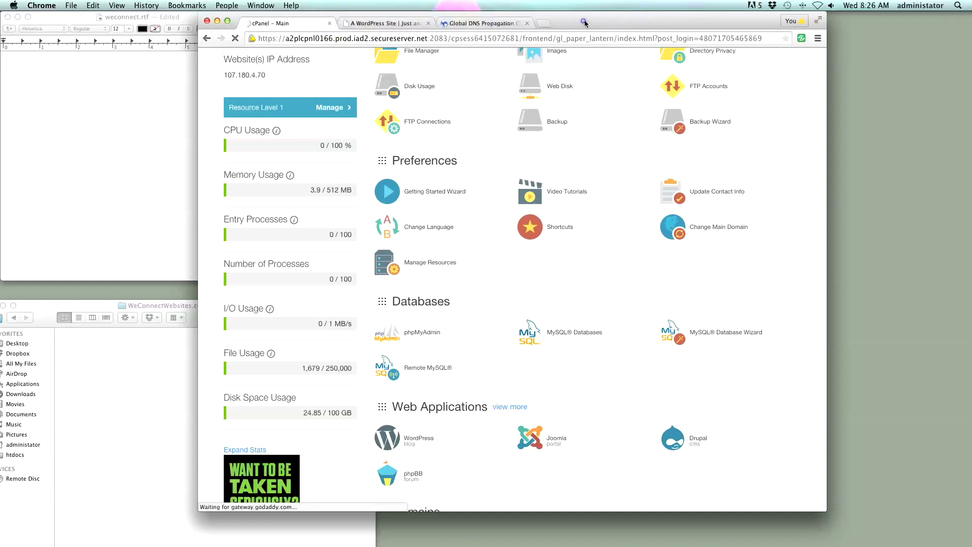
{"action": "left_click_drag", "start_coordinate": [586, 23], "coordinate": [613, 23]}
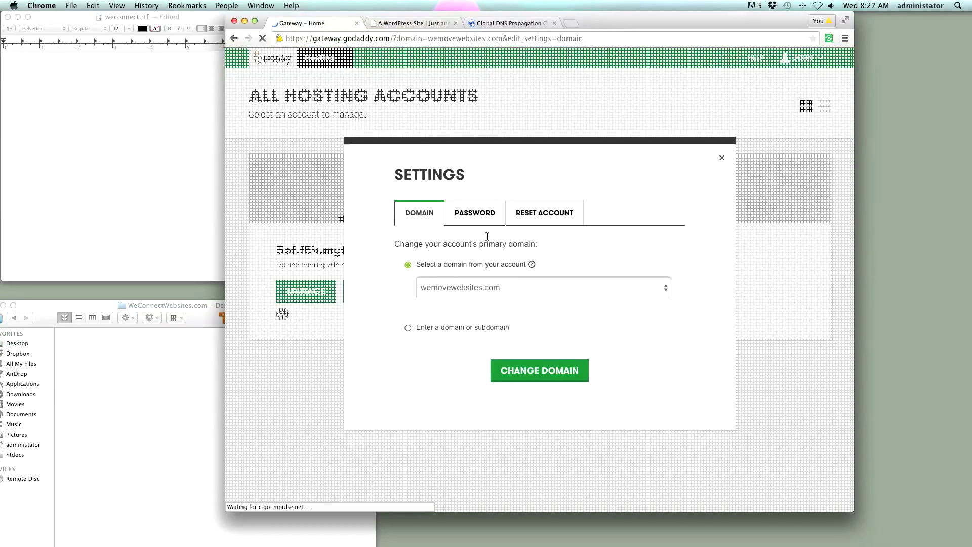
- Review the primary domain choices and the cPanel password option in the hosting account settings
{"action": "left_click", "coordinate": [466, 289]}
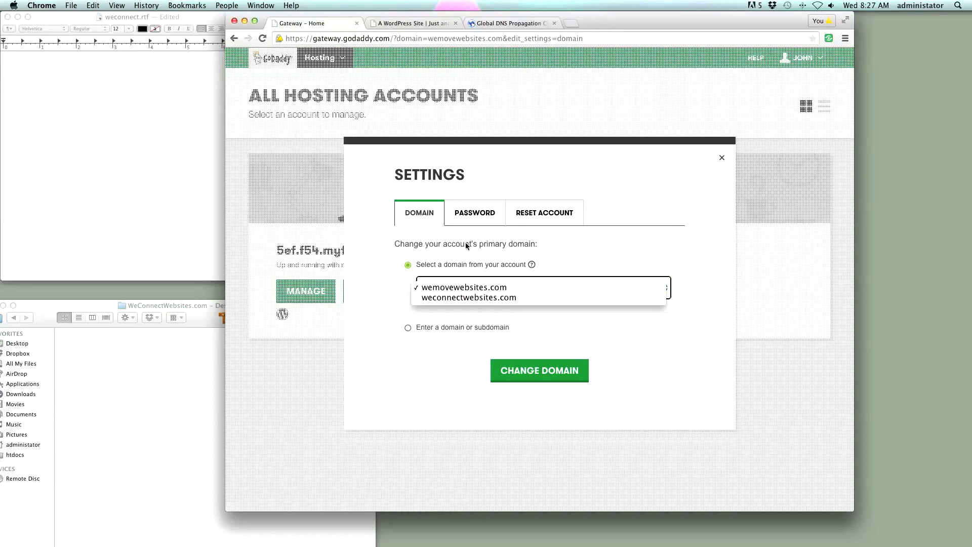
{"action": "left_click", "coordinate": [466, 216]}
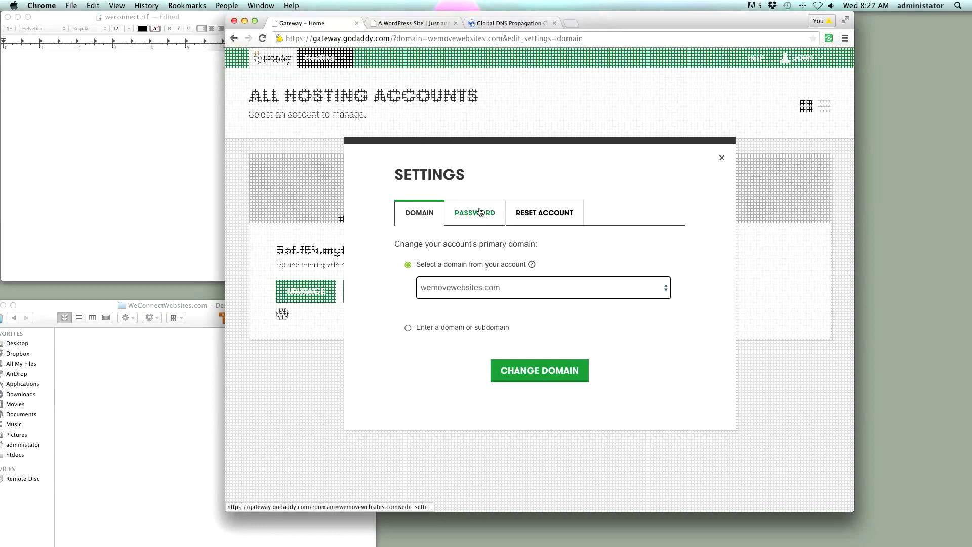
{"action": "left_click", "coordinate": [480, 213]}
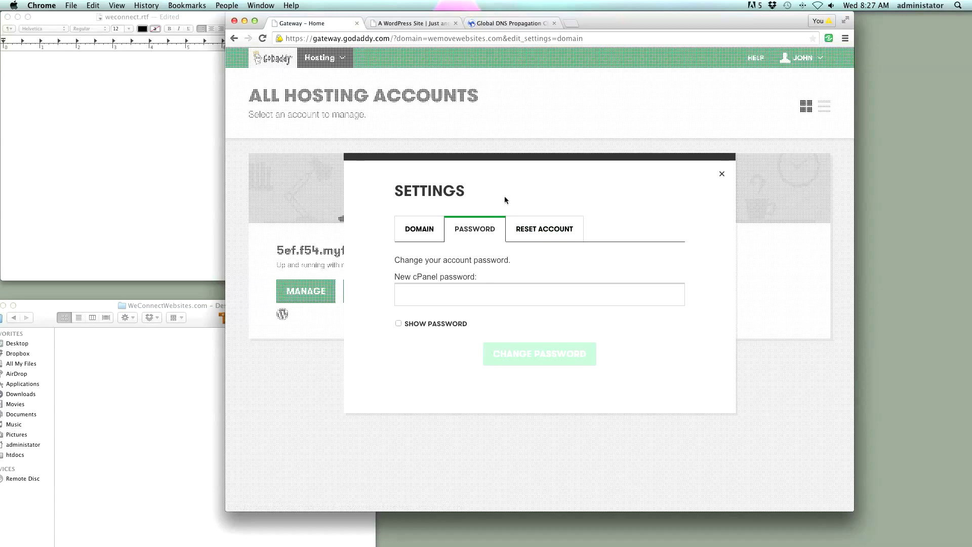
{"action": "left_click", "coordinate": [423, 228]}
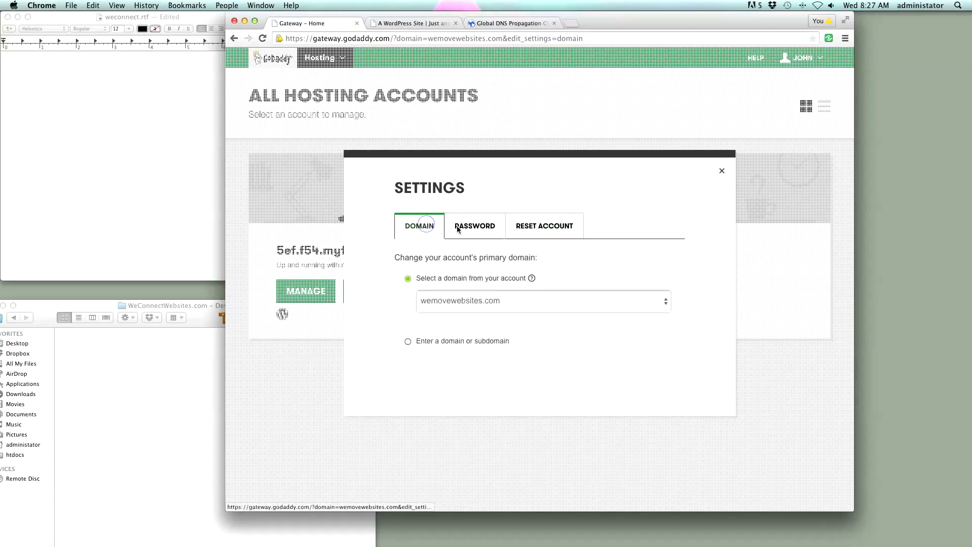
{"action": "left_click", "coordinate": [475, 213]}
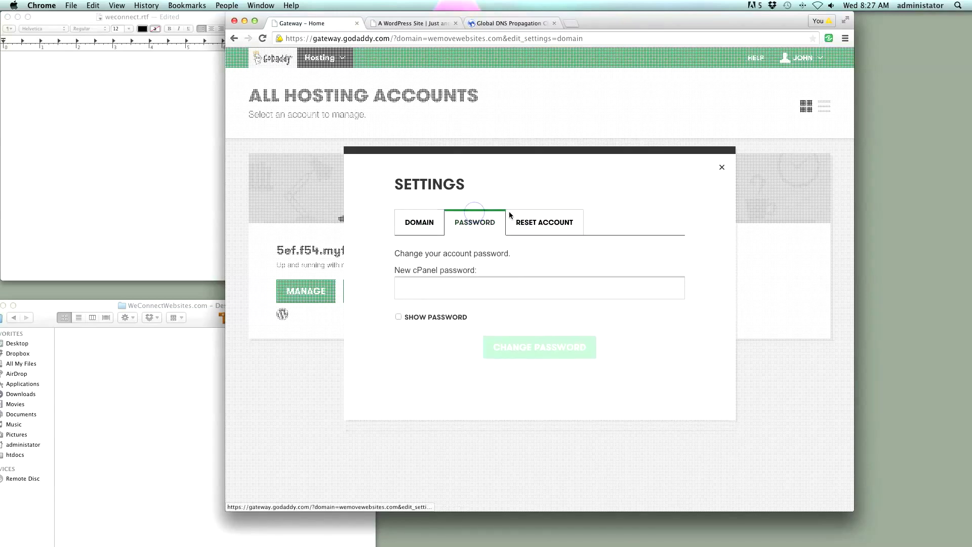
- Read the account reset notice in the hosting settings and reset the account, confirming with "reset"
{"action": "left_click", "coordinate": [552, 227]}
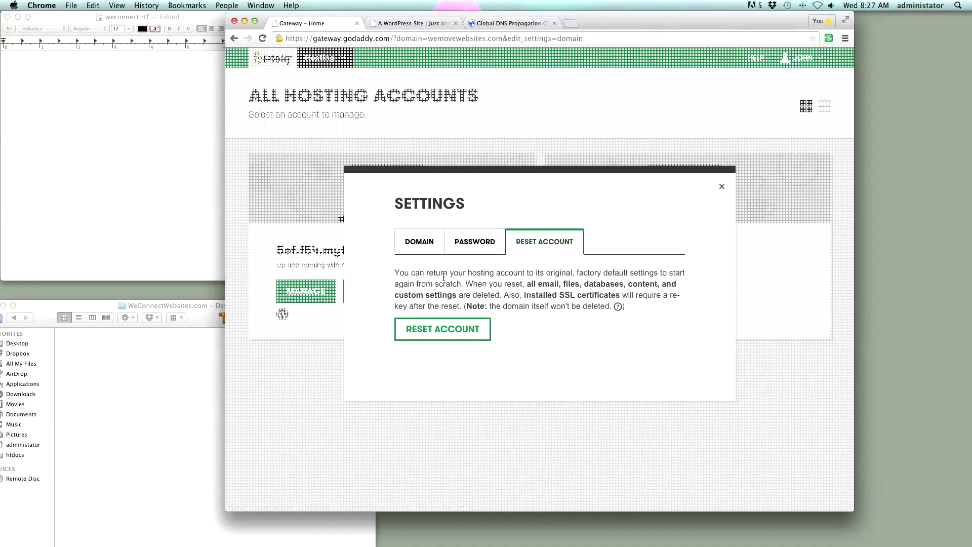
{"action": "left_click_drag", "start_coordinate": [394, 269], "coordinate": [621, 306]}
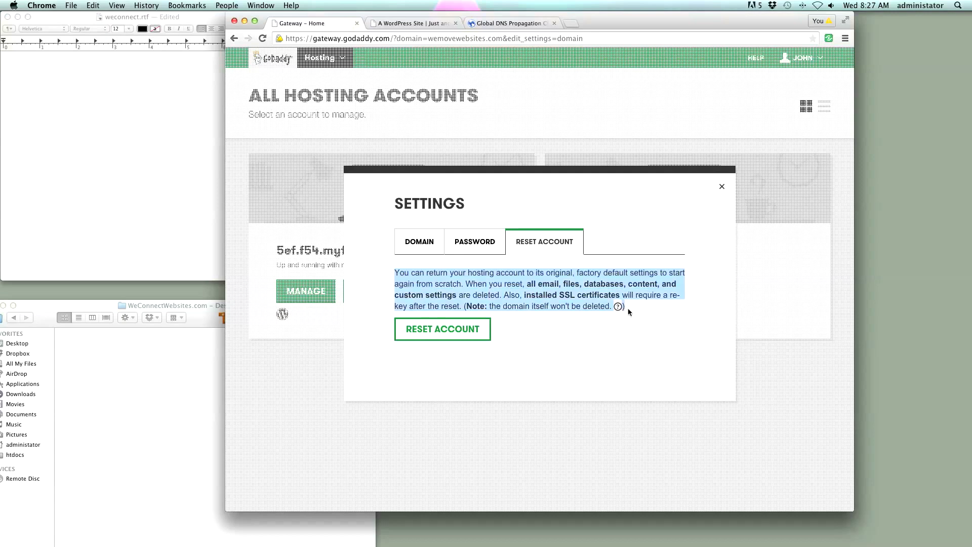
{"action": "left_click", "coordinate": [629, 310]}
{"action": "left_click_drag", "start_coordinate": [631, 307], "coordinate": [389, 269]}
{"action": "left_click", "coordinate": [432, 333]}
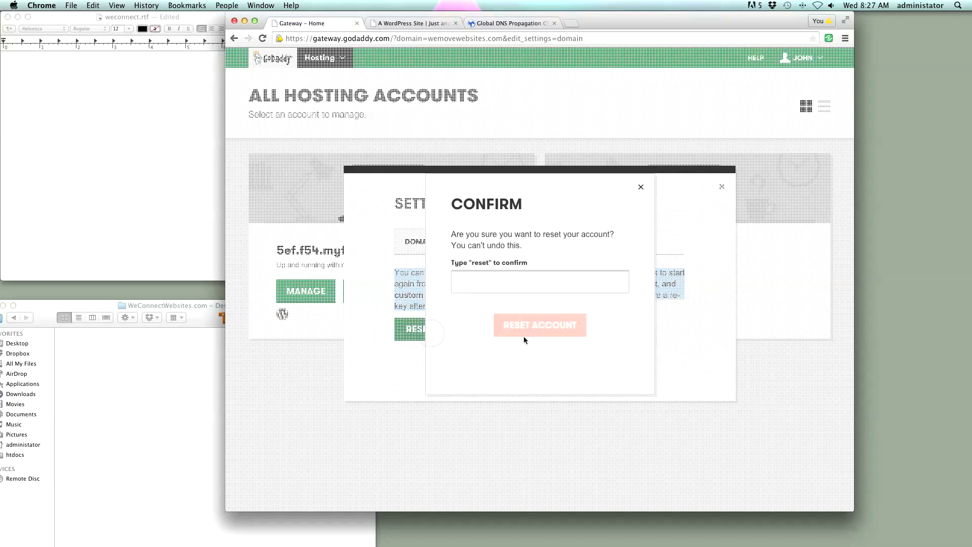
{"action": "left_click", "coordinate": [517, 276]}
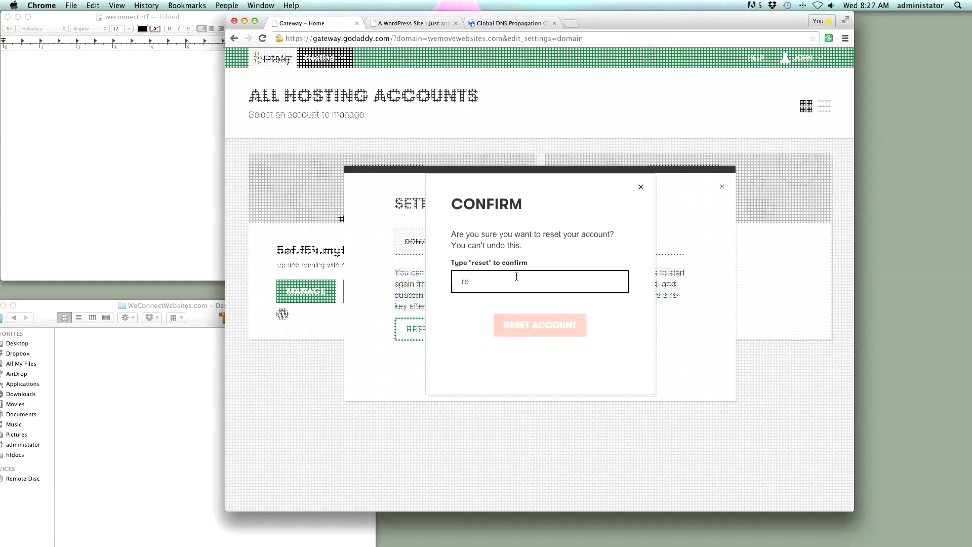
{"action": "type", "text": "t"}
{"action": "key", "text": "Return"}
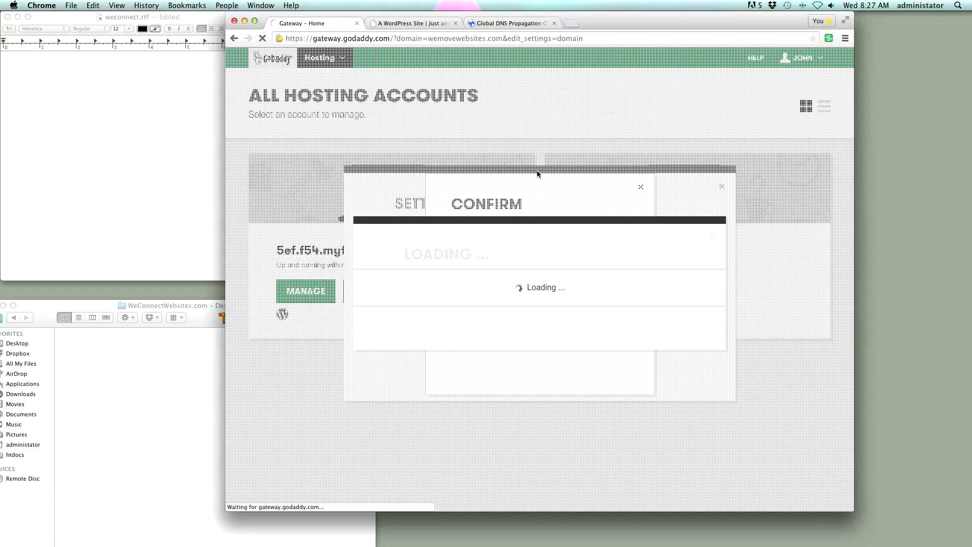
{"action": "mouse_move", "coordinate": [199, 315]}
{"action": "left_mouse_down"}
{"action": "mouse_move", "coordinate": [200, 275]}
{"action": "mouse_move", "coordinate": [194, 318]}
{"action": "left_mouse_up"}
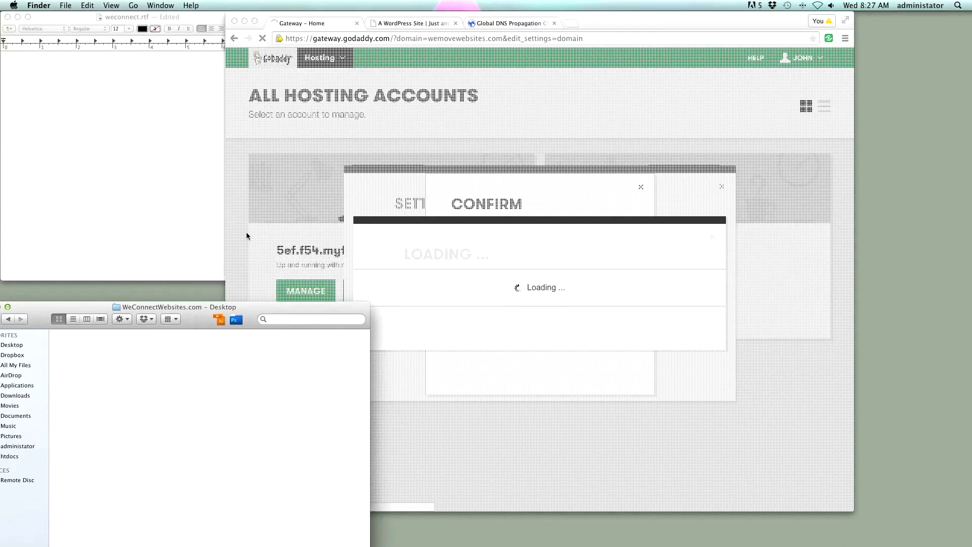
{"action": "left_click", "coordinate": [527, 92]}
{"action": "left_click_drag", "start_coordinate": [612, 26], "coordinate": [607, 26]}
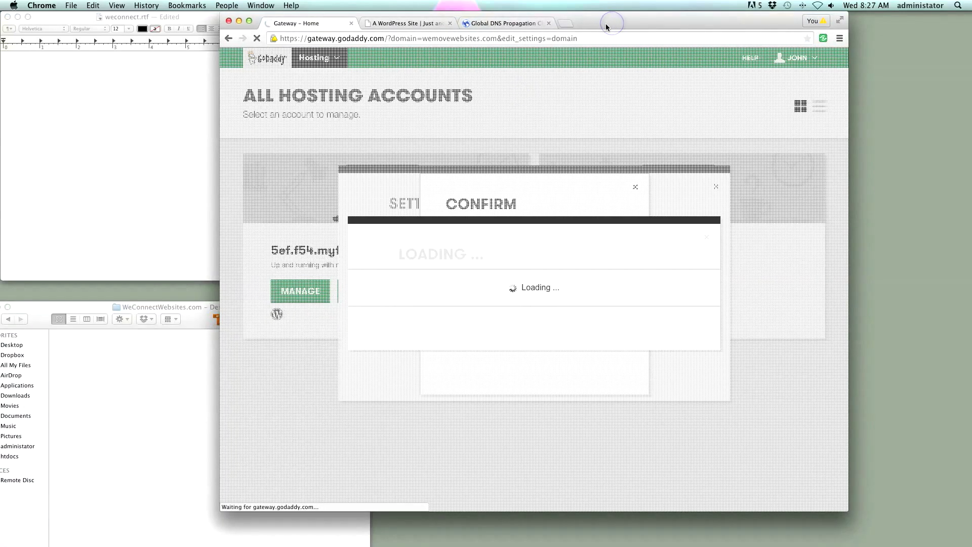
- Reload the live wemovewebsites.com site and read the page it returns
{"action": "left_click", "coordinate": [416, 25]}
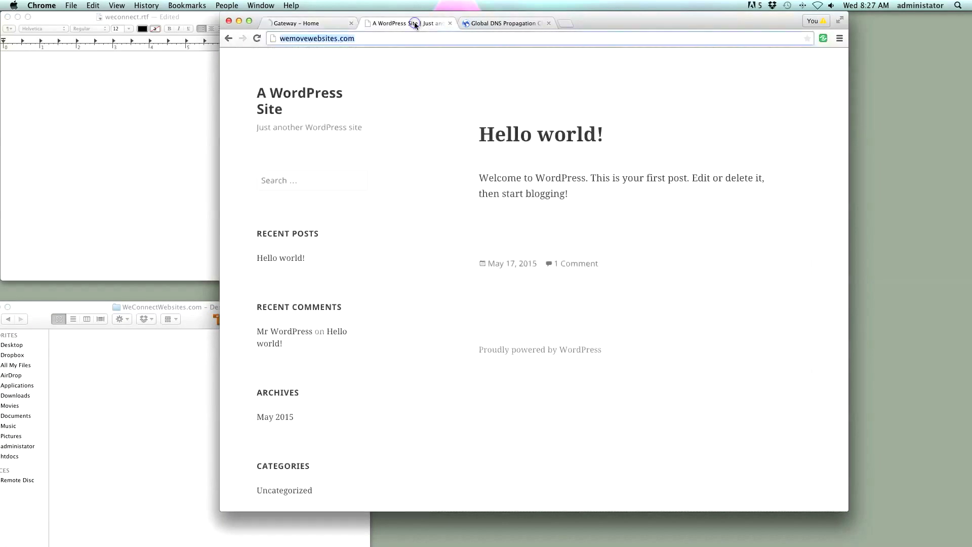
{"action": "left_click", "coordinate": [254, 39]}
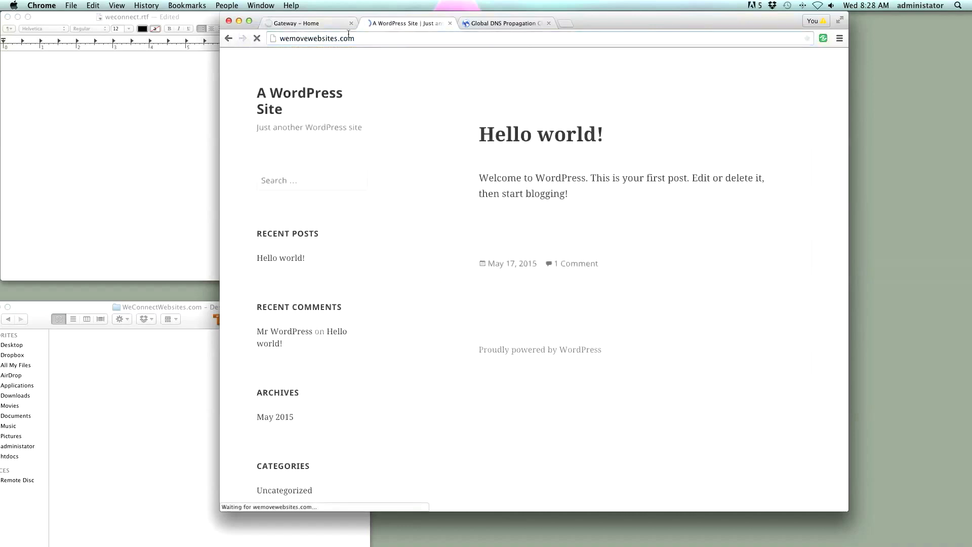
{"action": "left_click", "coordinate": [256, 39]}
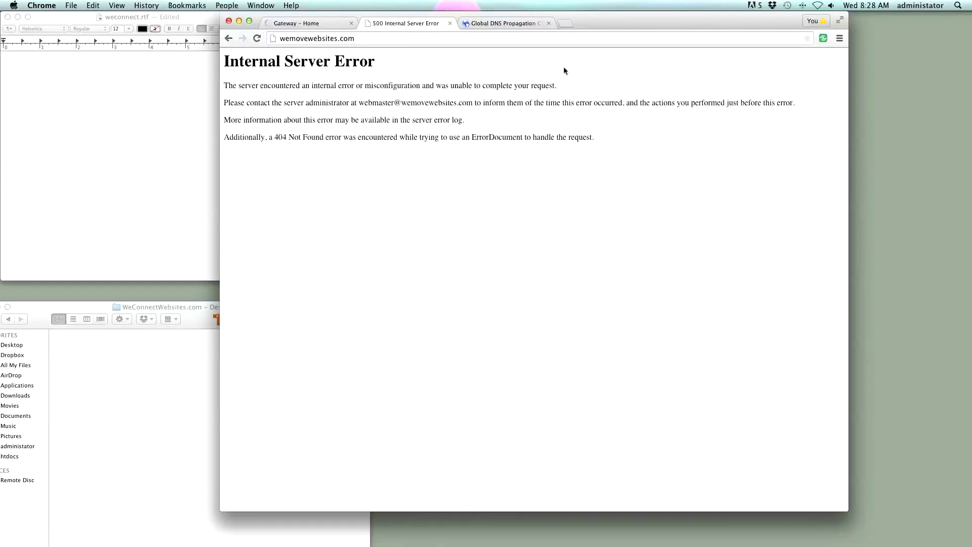
{"action": "left_click_drag", "start_coordinate": [610, 136], "coordinate": [202, 59]}
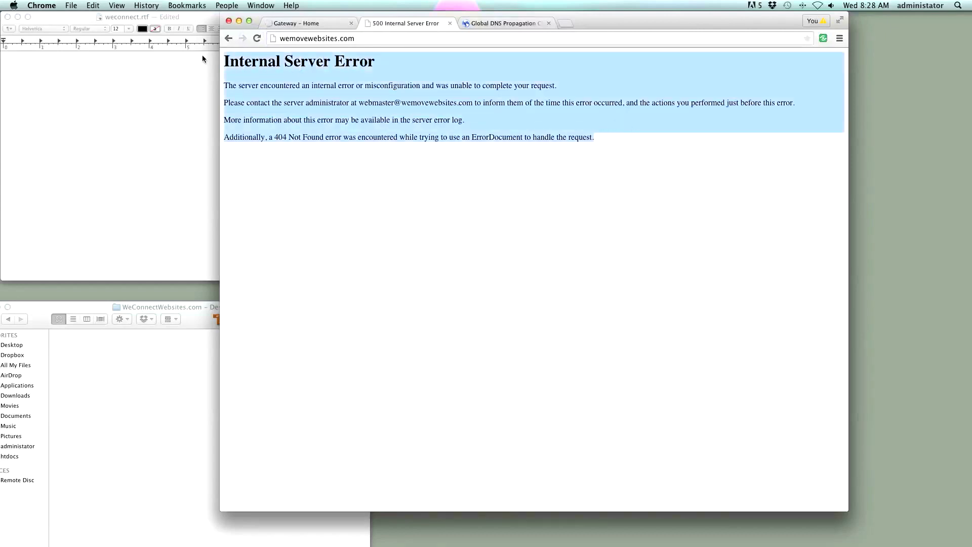
- Recheck the A record propagation for wemovewebsites.com on whatsmydns.net and reload the live site again
{"action": "left_click", "coordinate": [506, 24]}
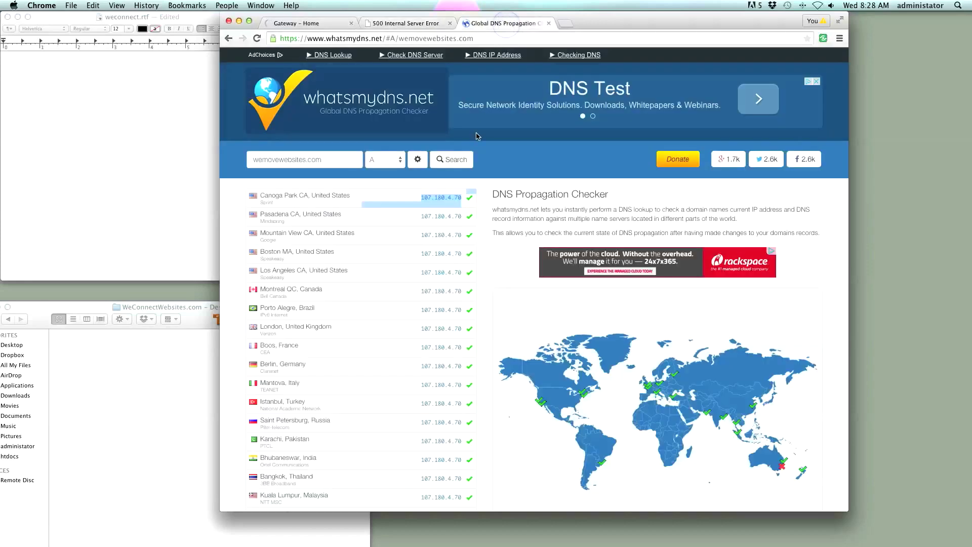
{"action": "left_click", "coordinate": [456, 159]}
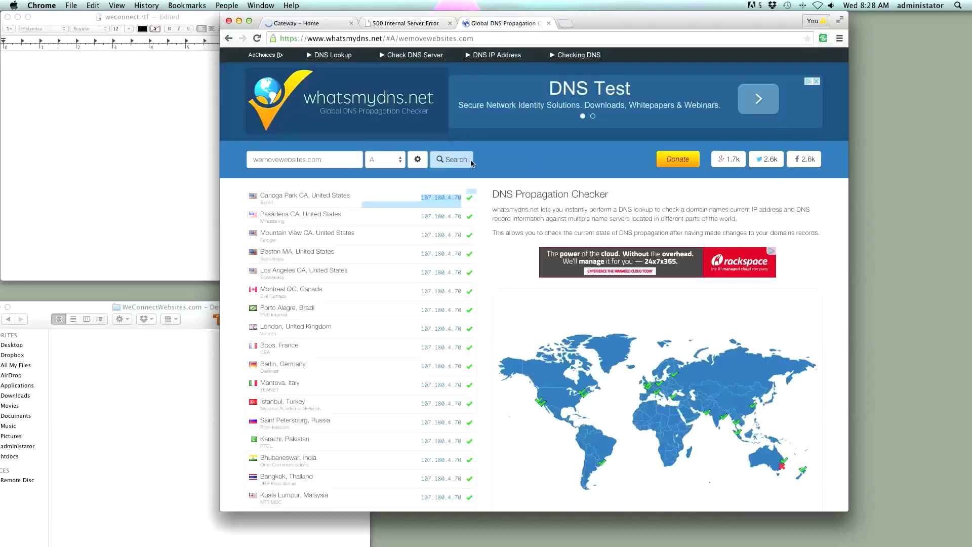
{"action": "left_click_drag", "start_coordinate": [336, 158], "coordinate": [246, 155]}
{"action": "left_click_drag", "start_coordinate": [464, 197], "coordinate": [422, 194]}
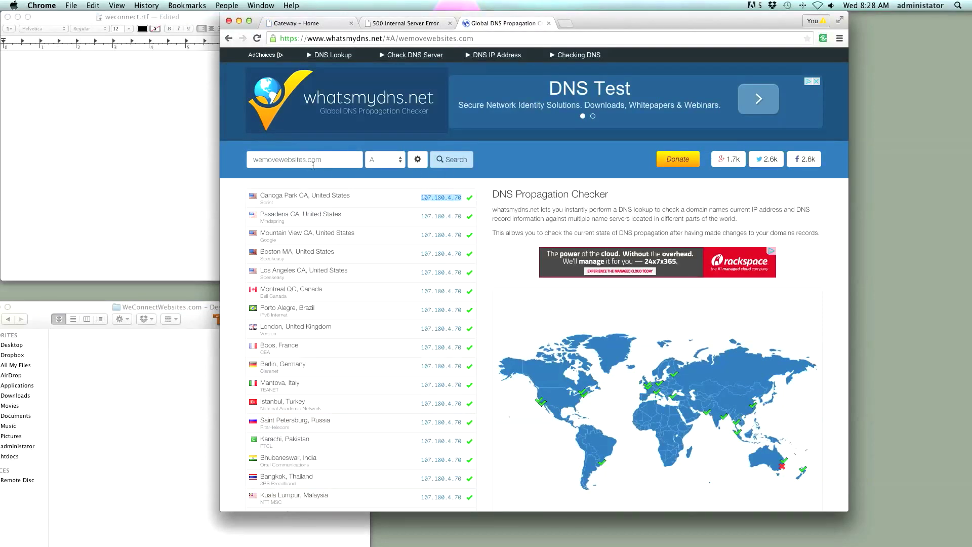
{"action": "left_click_drag", "start_coordinate": [321, 160], "coordinate": [216, 163]}
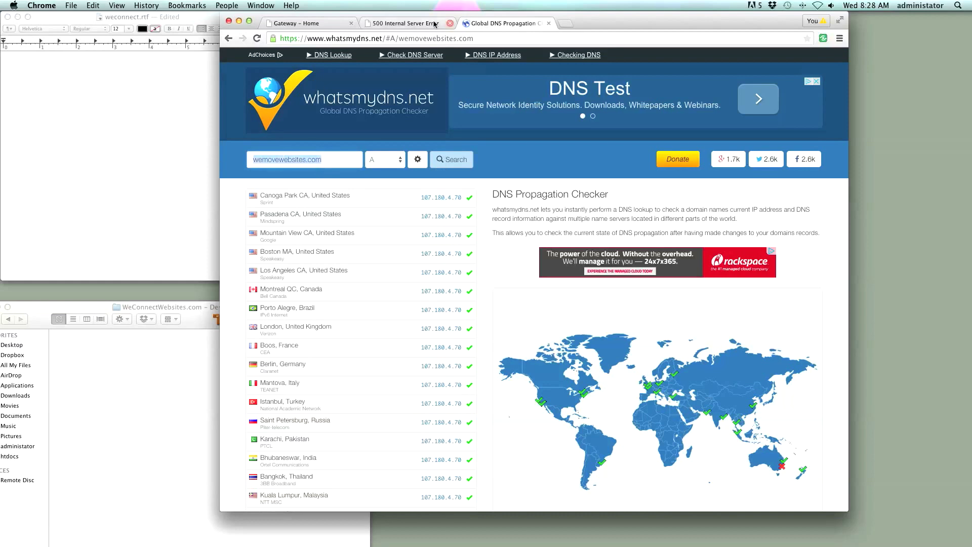
{"action": "left_click", "coordinate": [402, 24]}
{"action": "left_click", "coordinate": [262, 38]}
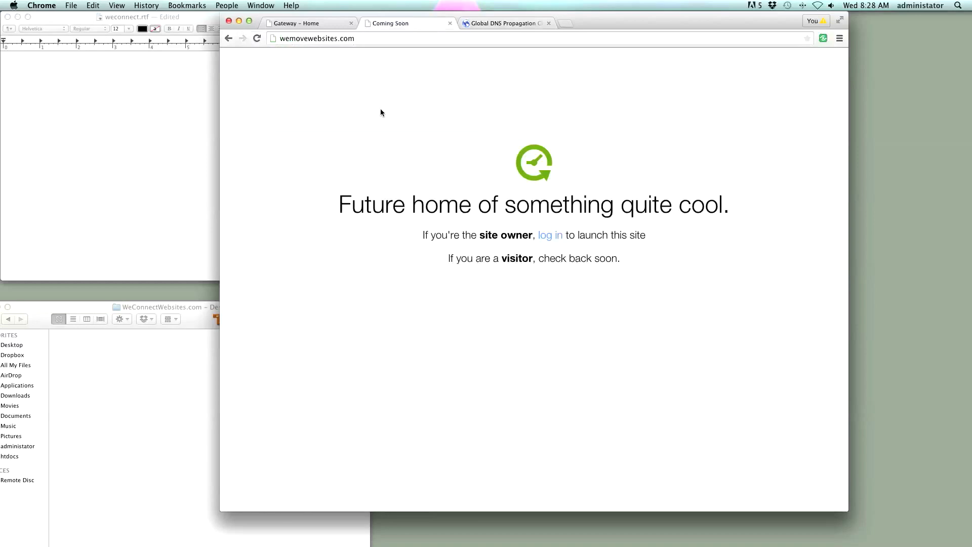
- Return to the GoDaddy hosting accounts list and examine the new cPanel entry beside the existing WordPress account
{"action": "left_click", "coordinate": [311, 25]}
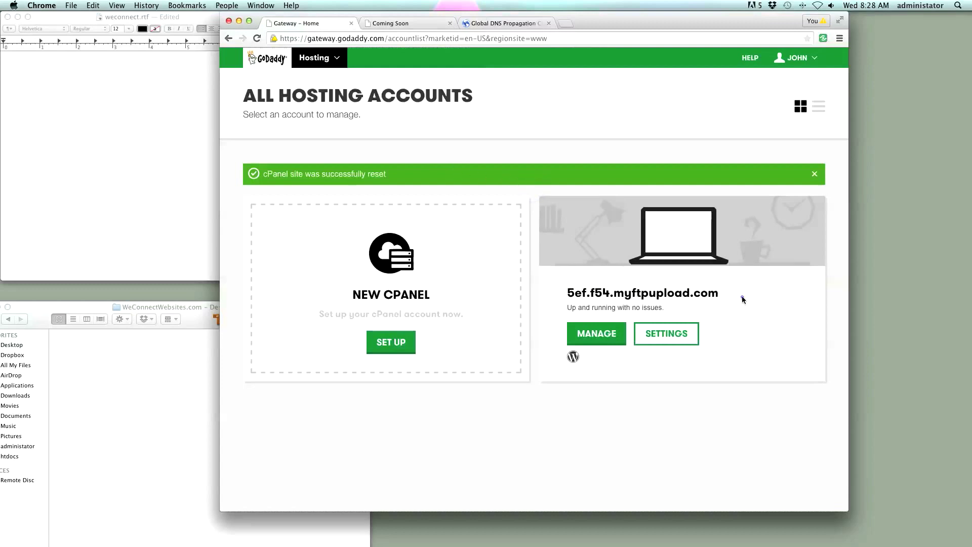
{"action": "left_click_drag", "start_coordinate": [743, 299], "coordinate": [540, 292]}
{"action": "left_click", "coordinate": [534, 254]}
{"action": "left_click_drag", "start_coordinate": [472, 315], "coordinate": [367, 236]}
{"action": "left_click", "coordinate": [481, 309]}
{"action": "left_click_drag", "start_coordinate": [474, 315], "coordinate": [341, 249]}
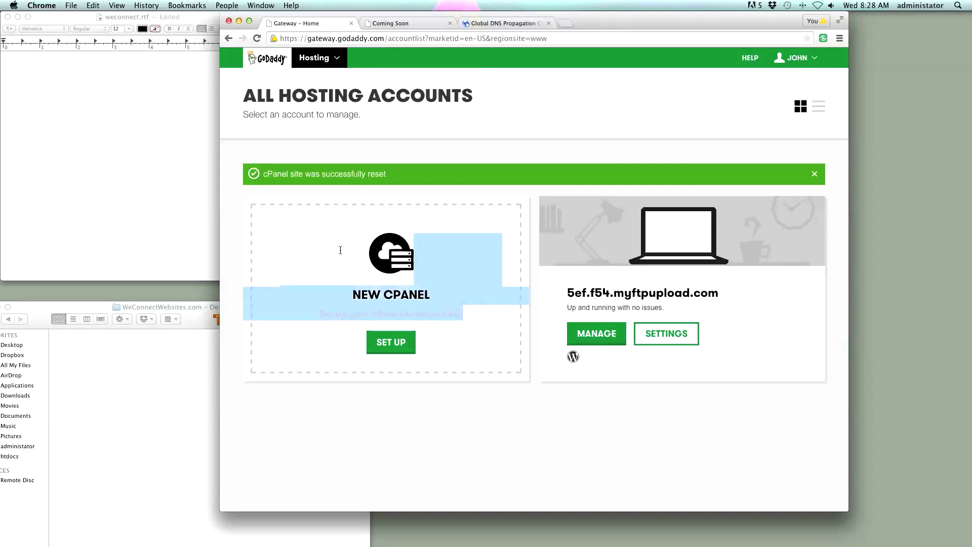
{"action": "left_click", "coordinate": [471, 399]}
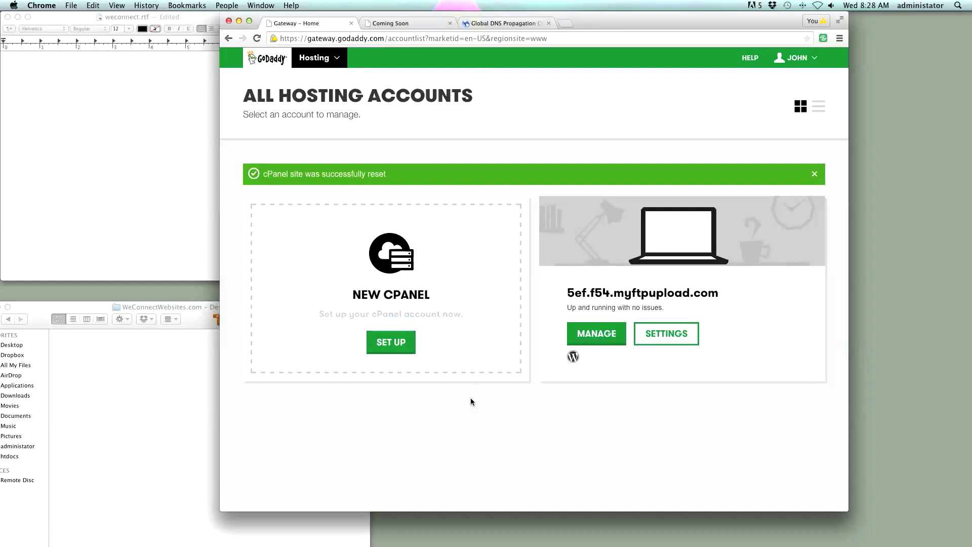
- Open the setup form for the new cPanel account and compare it with the live site and DNS propagation pages
{"action": "left_click", "coordinate": [390, 344]}
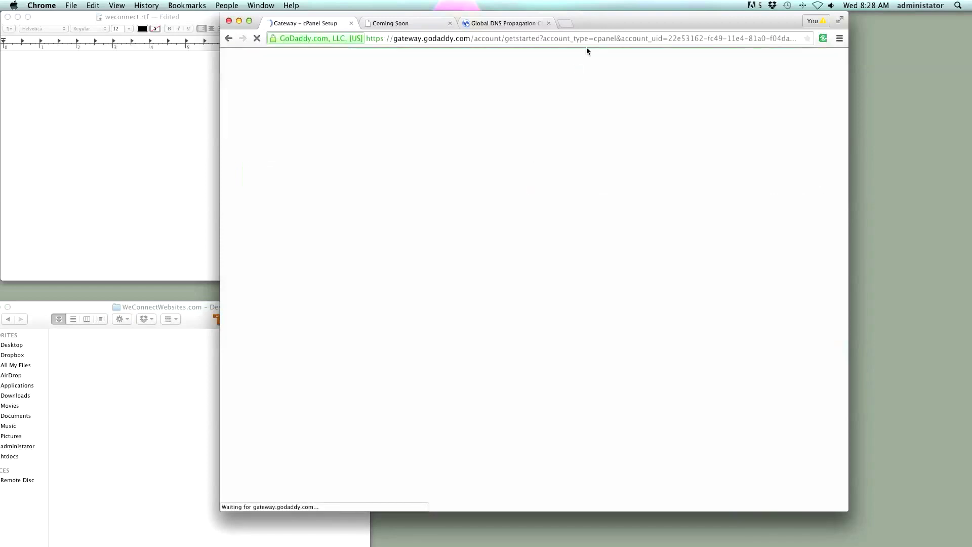
{"action": "left_click_drag", "start_coordinate": [615, 21], "coordinate": [629, 24]}
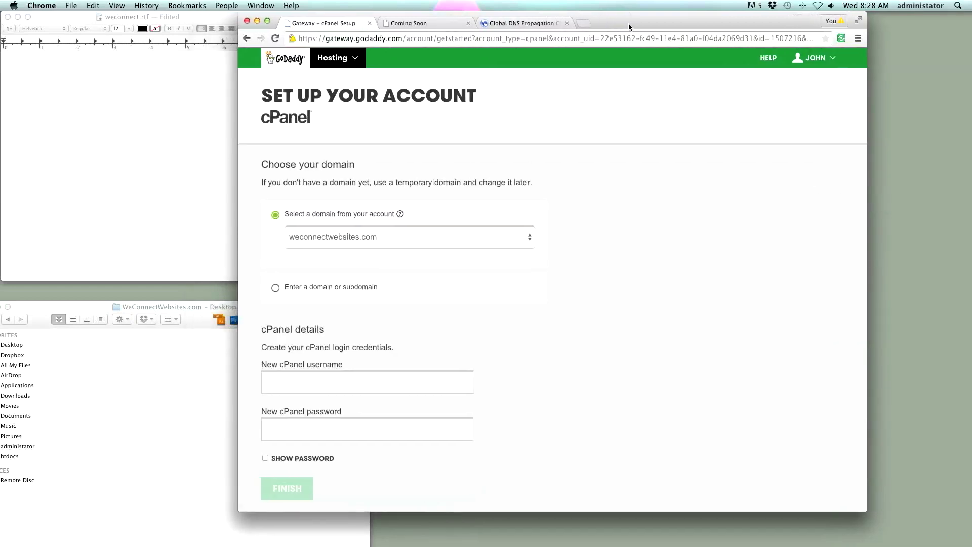
{"action": "left_click", "coordinate": [592, 148]}
{"action": "left_click", "coordinate": [408, 23]}
{"action": "left_click", "coordinate": [517, 23]}
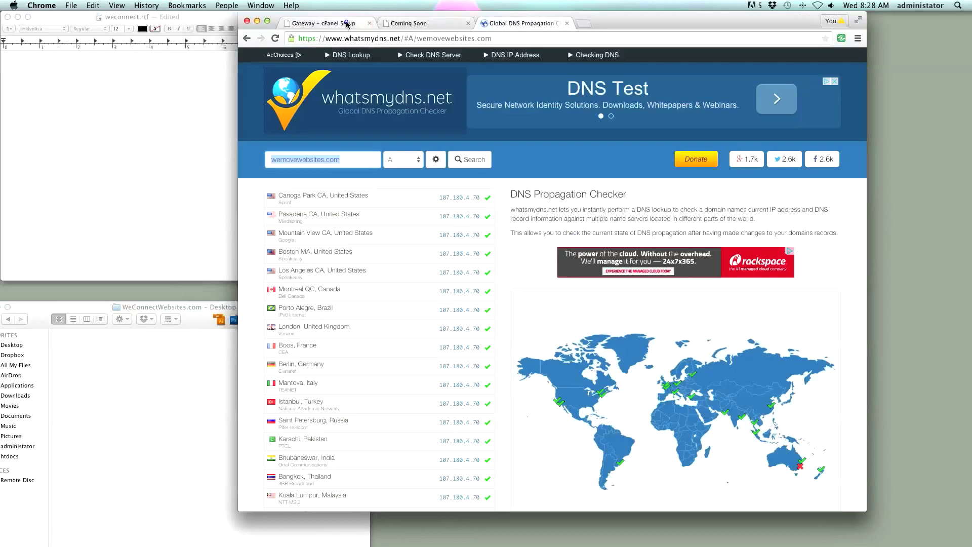
{"action": "left_click", "coordinate": [347, 24]}
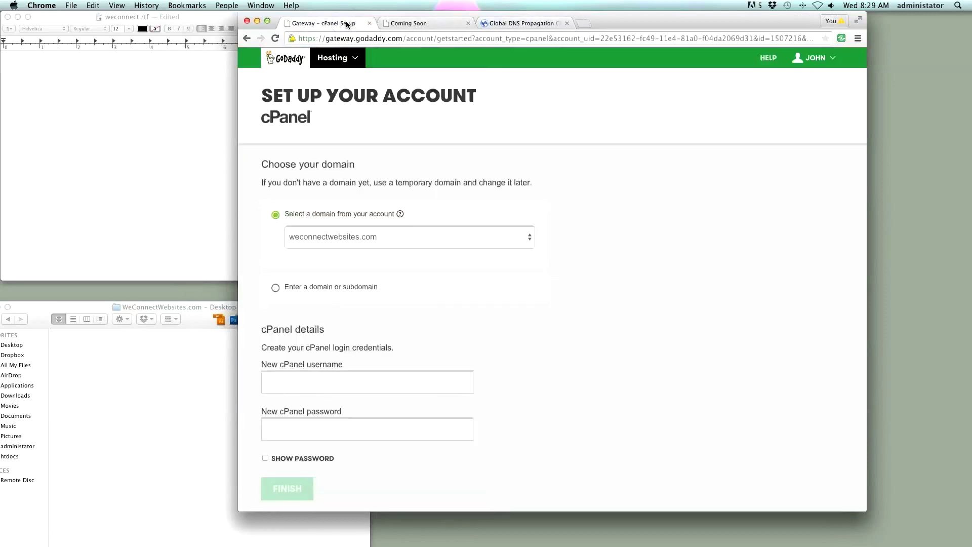